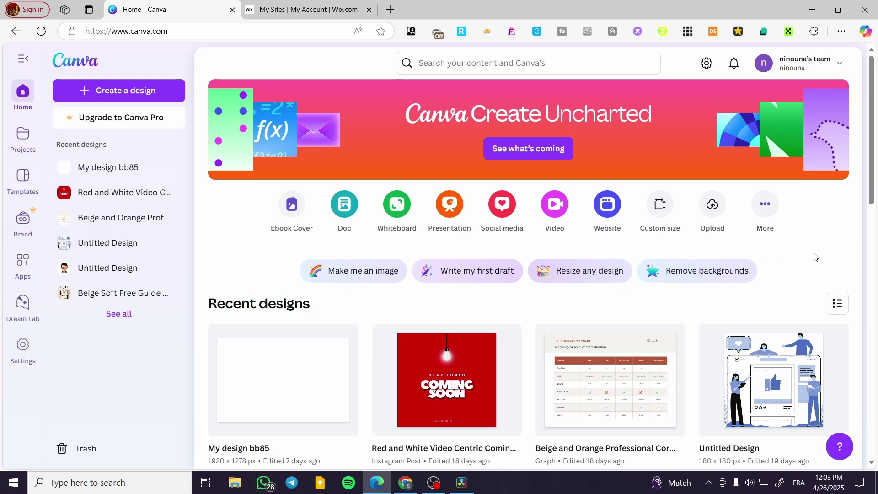
- Search your designs for 'website' and open the Jack's Pizza website design
click(497, 59)
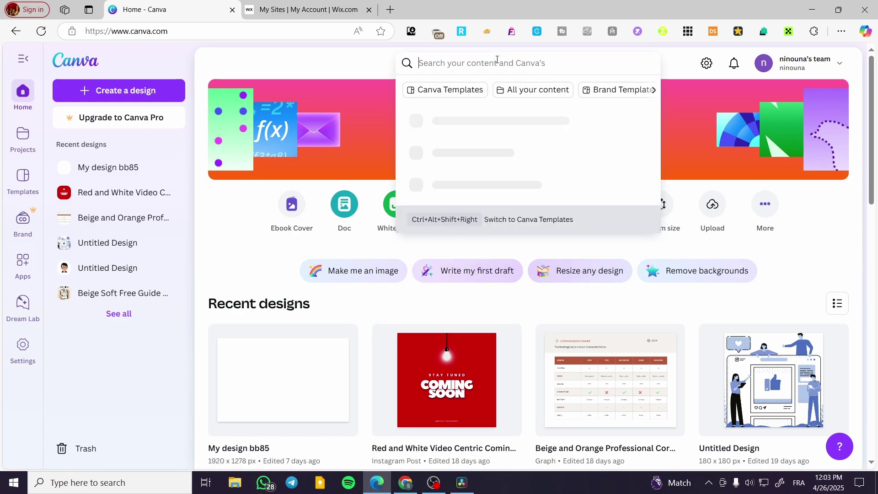
text(we)
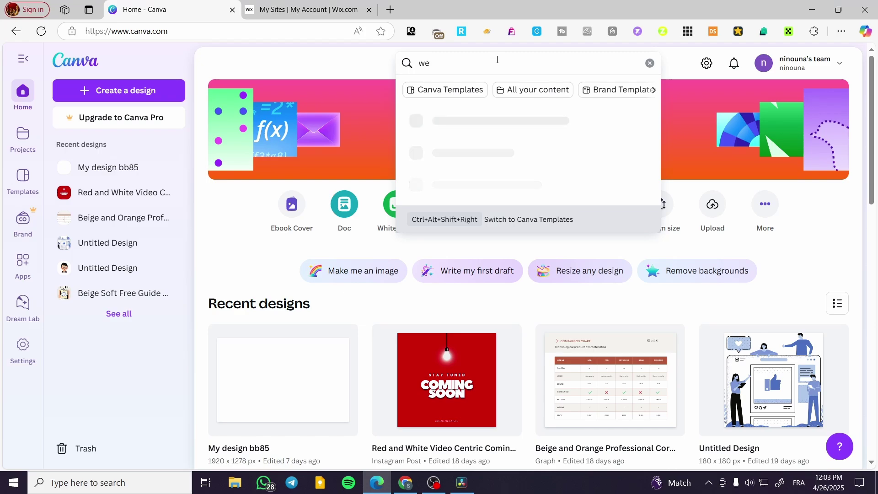
text(bsite)
key(Return)
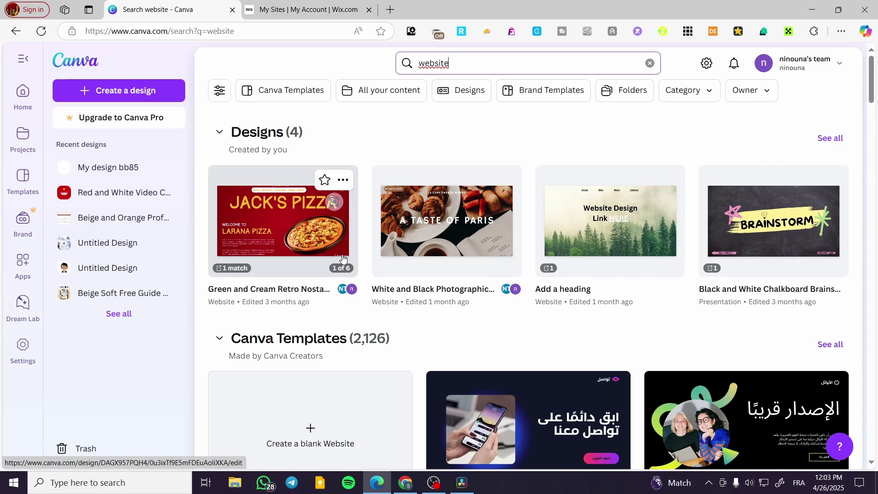
scroll(343, 258, down, 3)
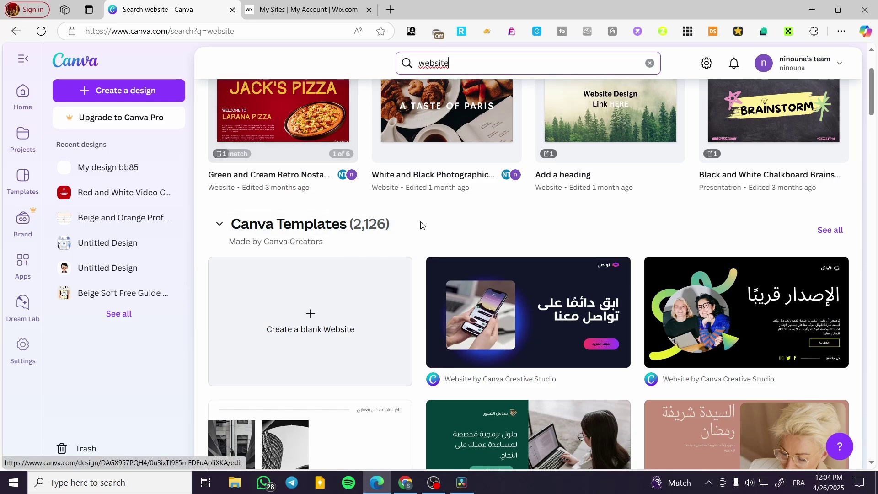
scroll(421, 225, down, 1)
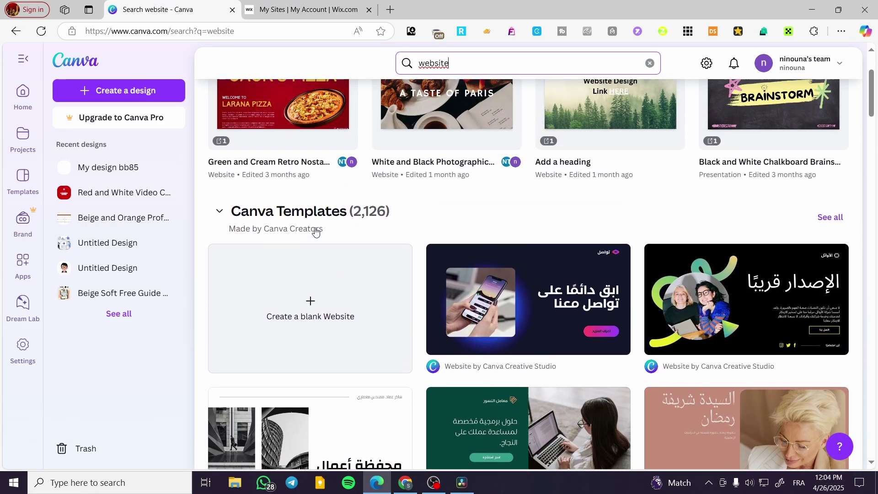
scroll(316, 231, up, 3)
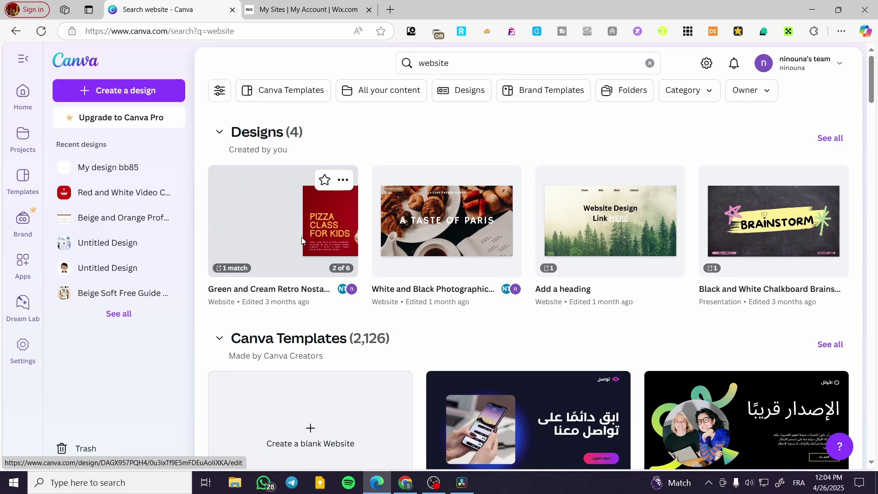
click(302, 241)
- Open the Jack's Pizza design in the editor, unlocking the published version for editing
click(843, 128)
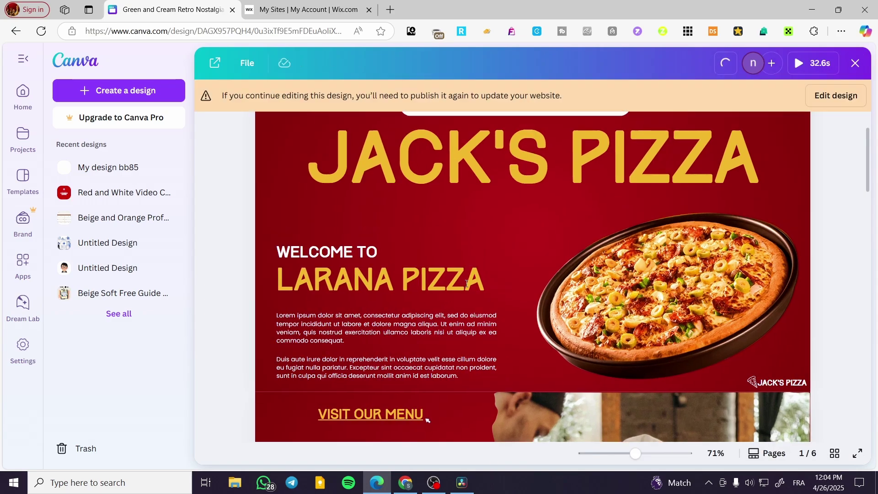
click(841, 95)
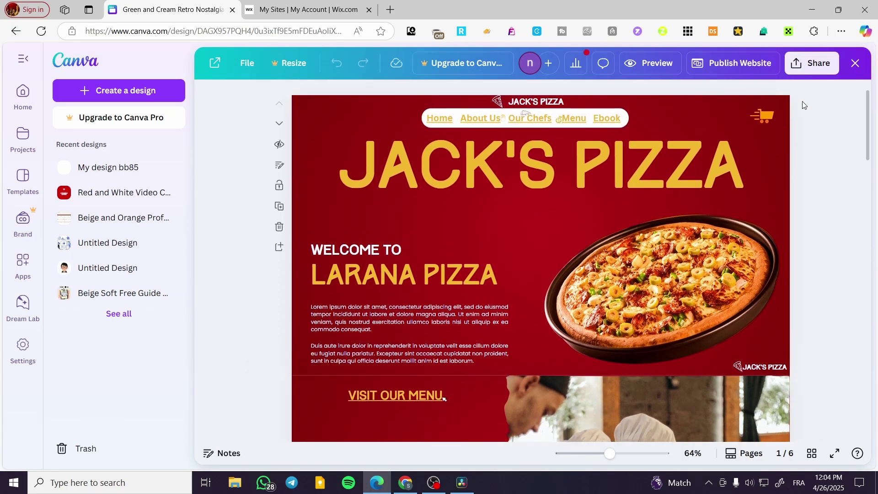
click(253, 248)
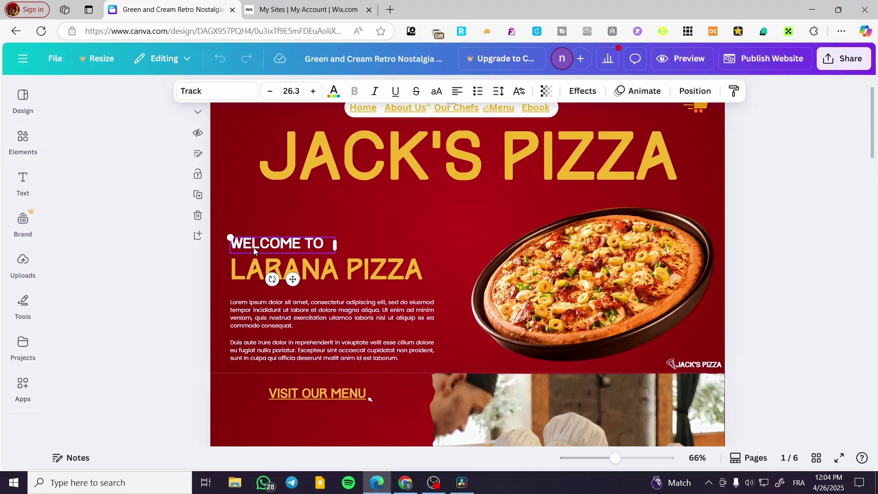
click(162, 262)
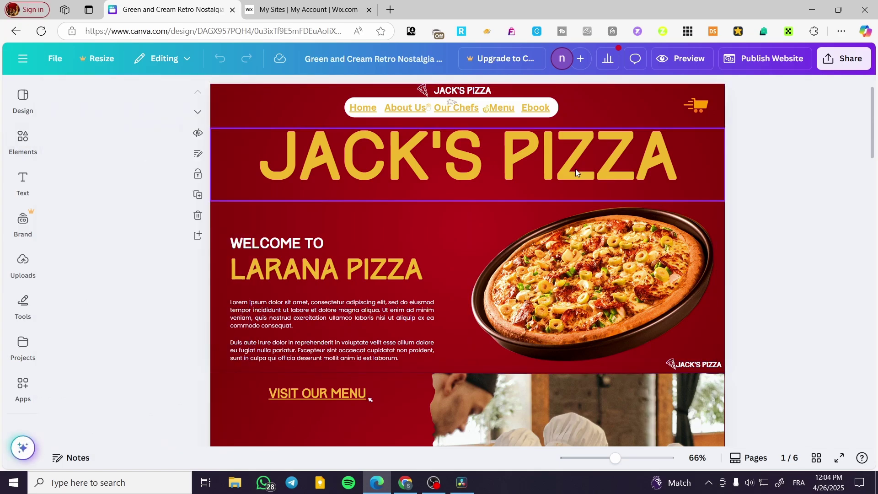
- Look through the design's pages and preview it as a website
scroll(772, 256, up, 1)
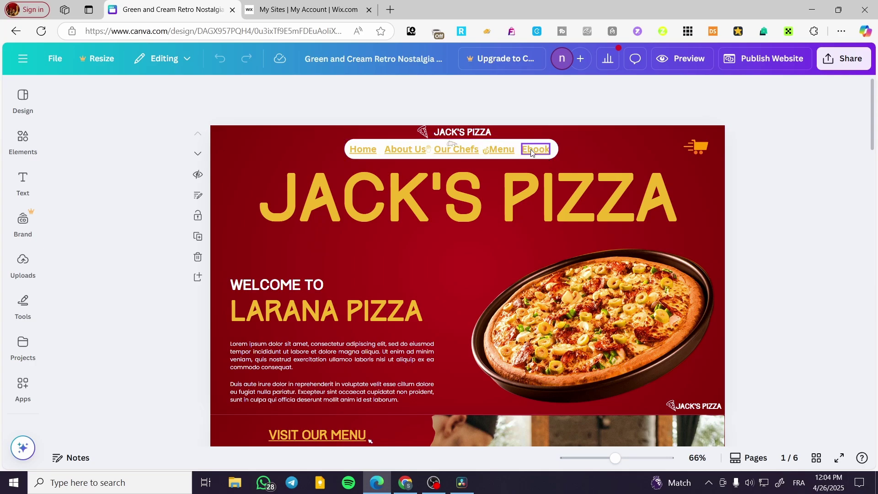
scroll(358, 129, down, 10)
scroll(358, 129, down, 7)
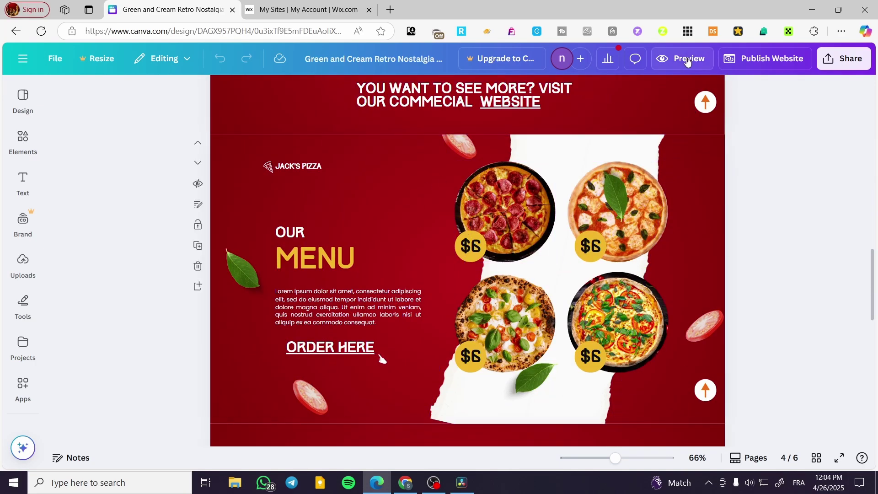
click(679, 58)
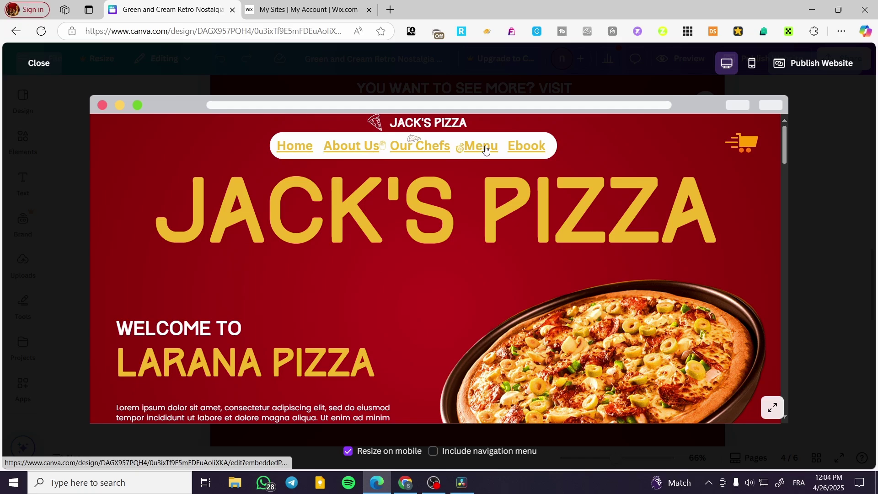
- Test the About Us, Our Chefs and Ebook nav links in the preview, then close it
click(345, 149)
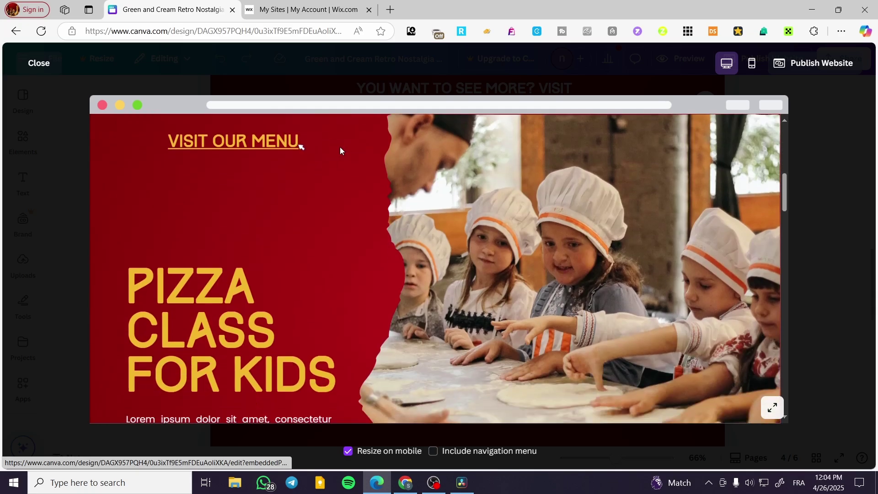
scroll(359, 236, up, 5)
click(433, 142)
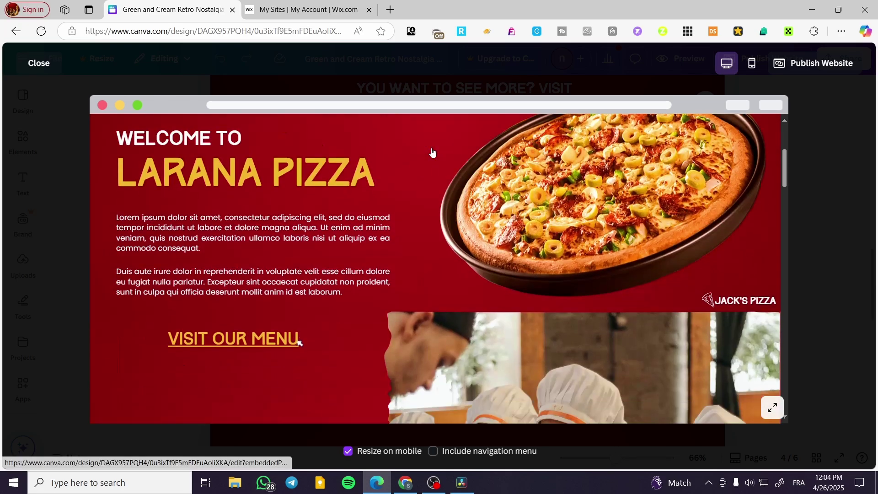
scroll(433, 149, up, 10)
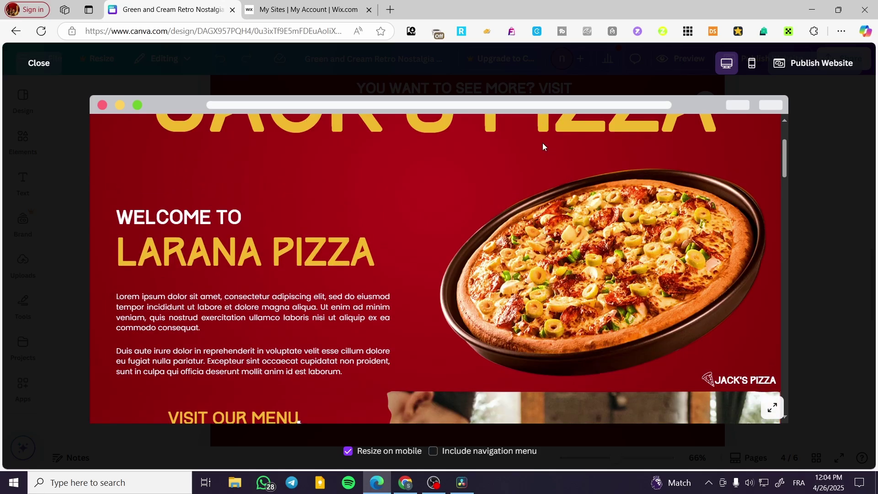
click(528, 144)
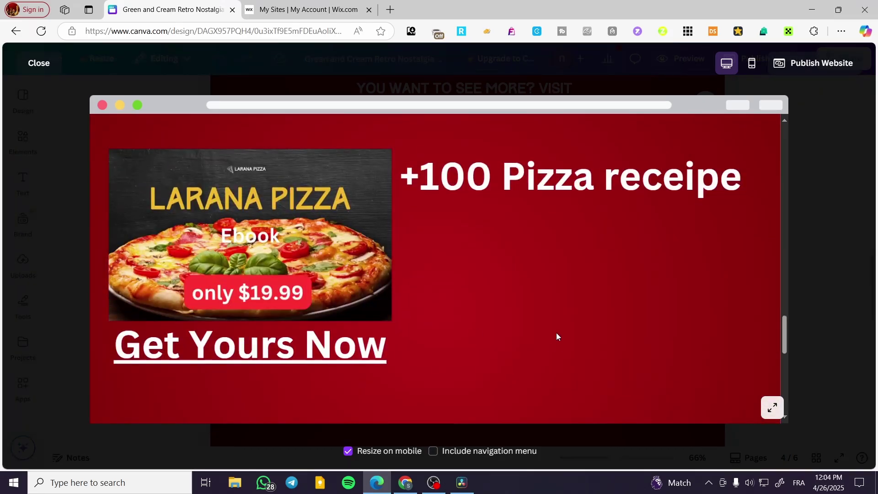
scroll(556, 336, up, 10)
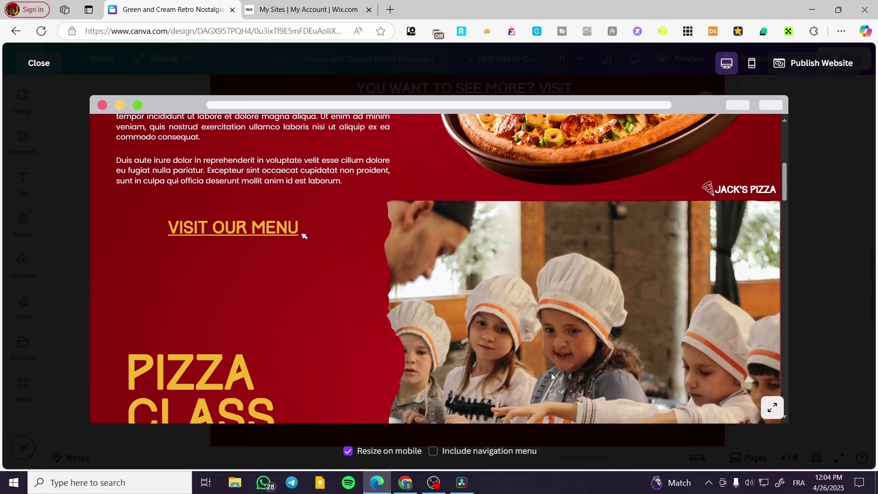
scroll(551, 372, up, 5)
click(812, 117)
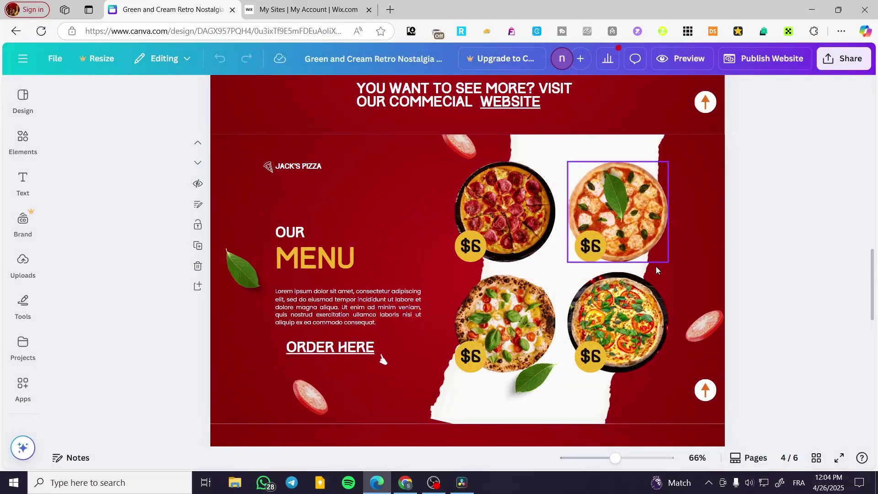
scroll(651, 327, up, 10)
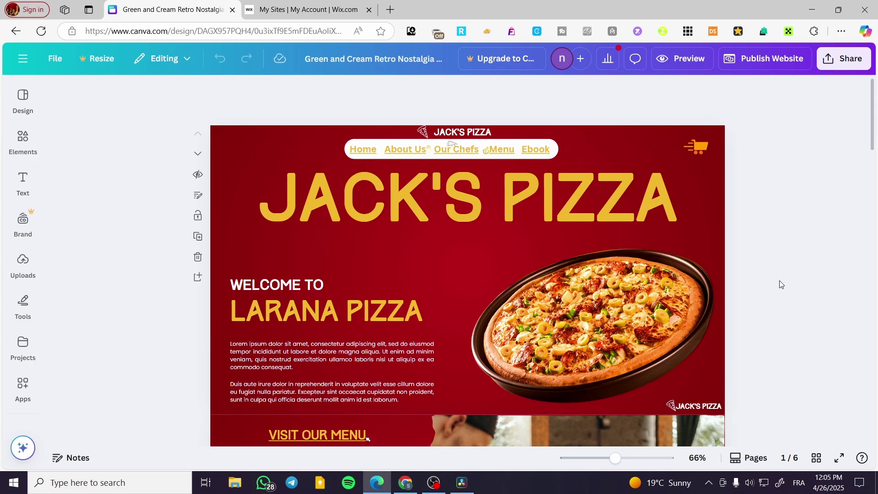
- Scroll the canvas back to the top of page 1 with the JACK'S PIZZA header
scroll(462, 302, down, 20)
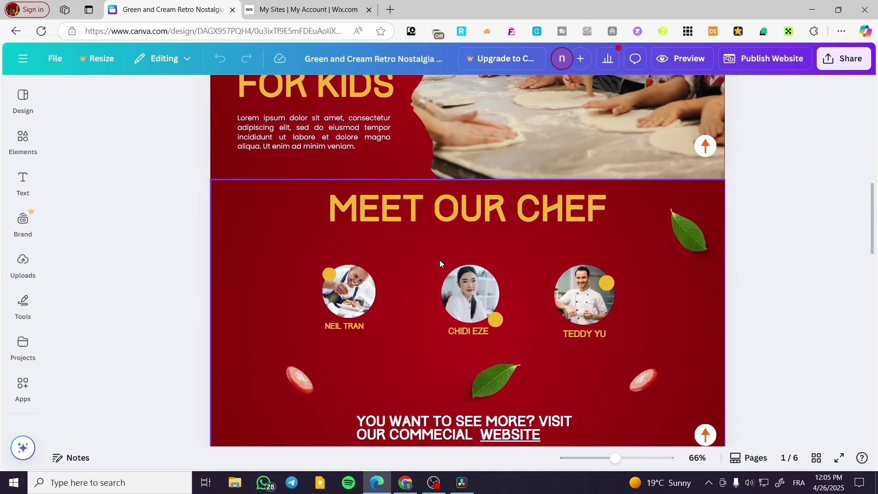
scroll(632, 339, down, 6)
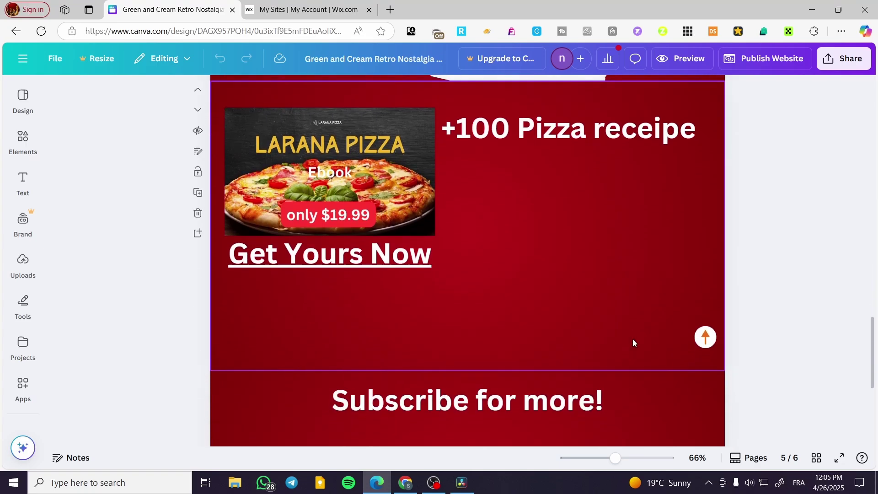
scroll(562, 348, up, 20)
scroll(562, 346, up, 2)
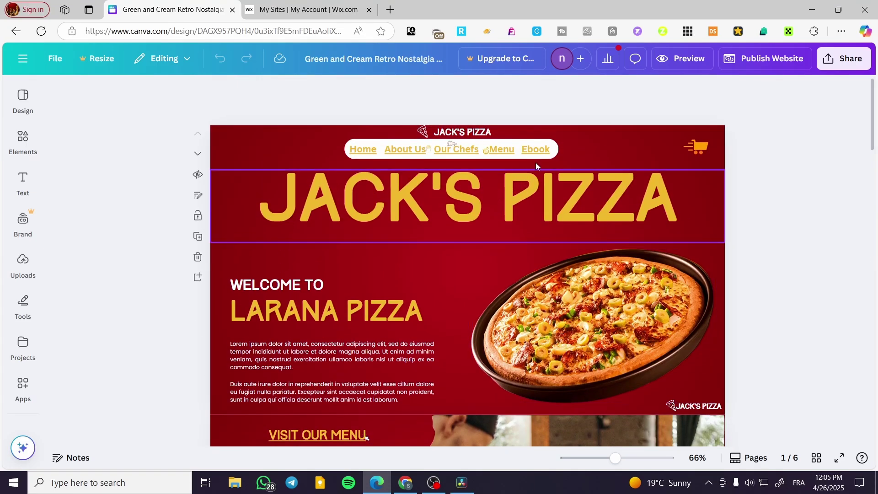
- Check in its link settings that the Home nav link targets page '1 - Home'
click(544, 153)
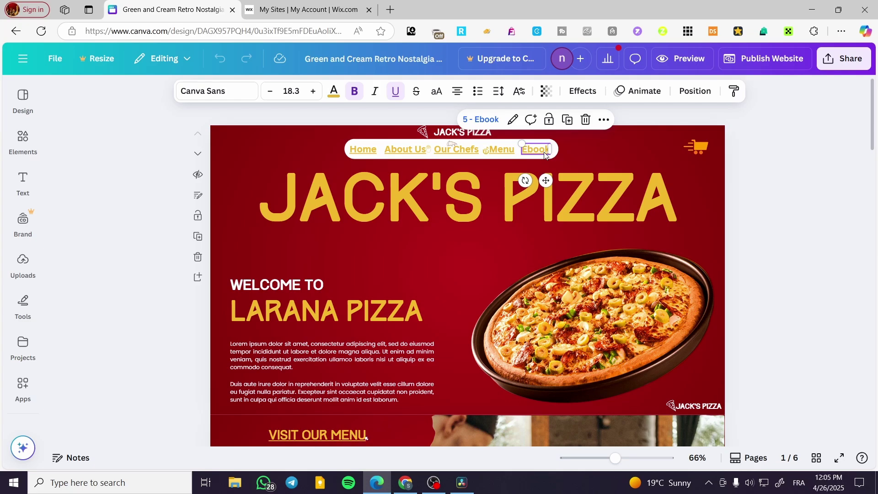
click(356, 151)
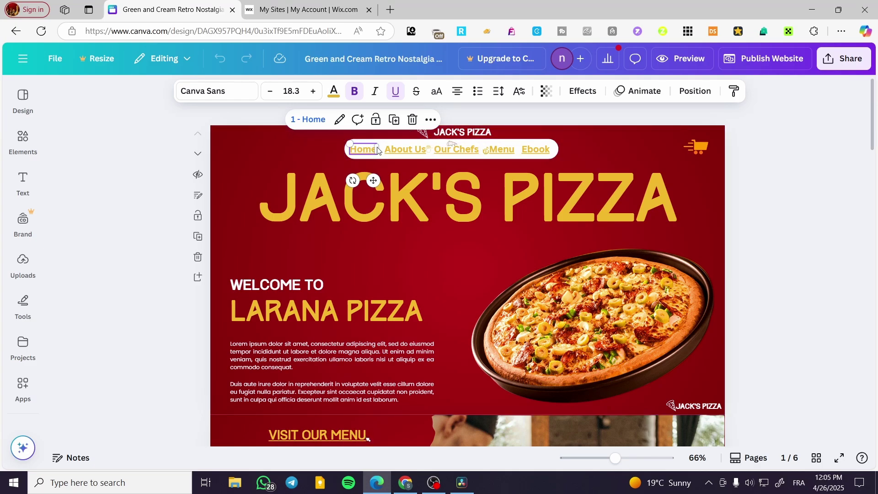
click(432, 121)
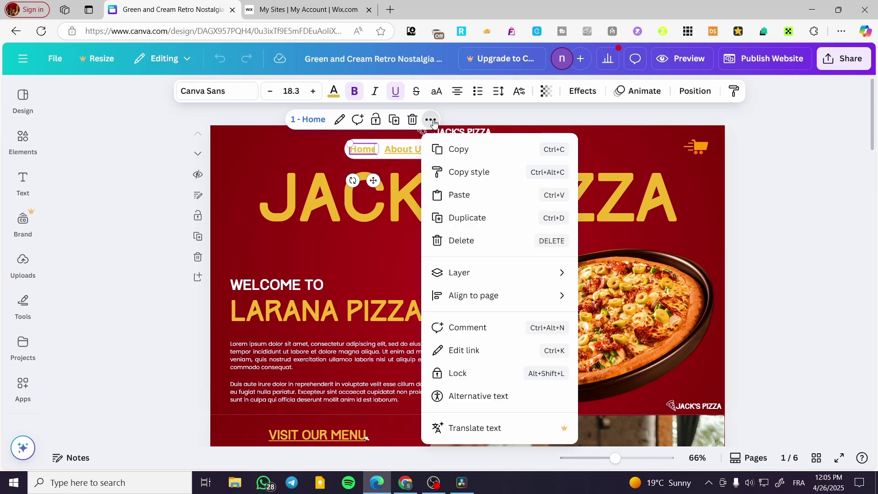
click(498, 357)
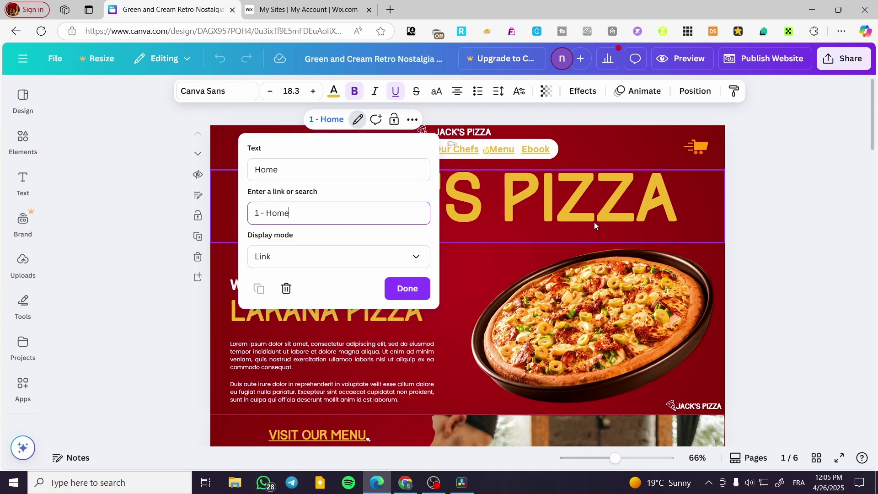
scroll(561, 318, down, 3)
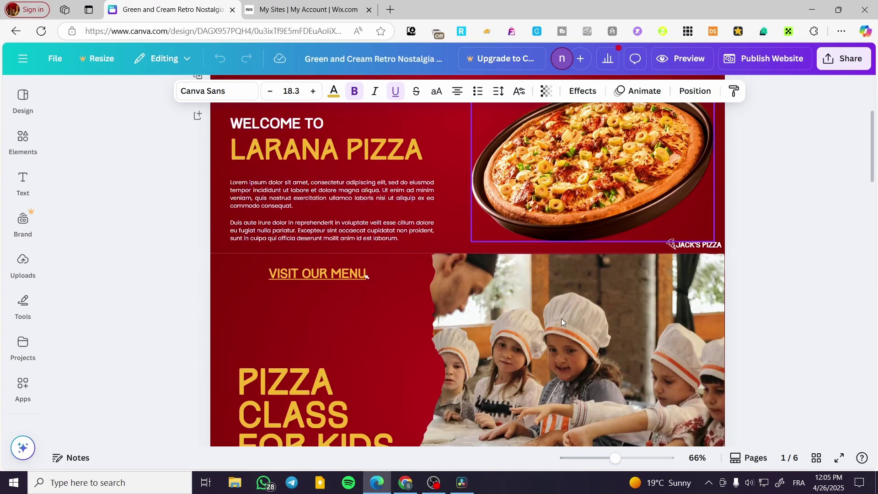
scroll(439, 282, up, 3)
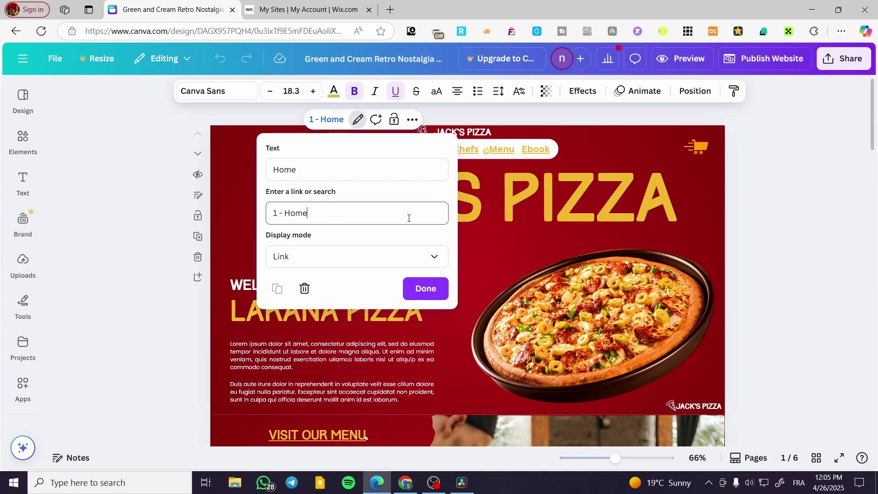
click(835, 226)
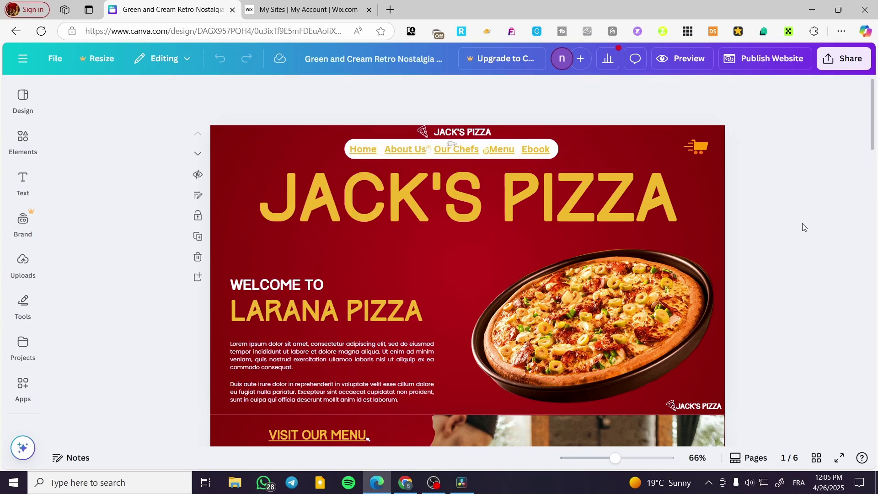
scroll(784, 218, down, 15)
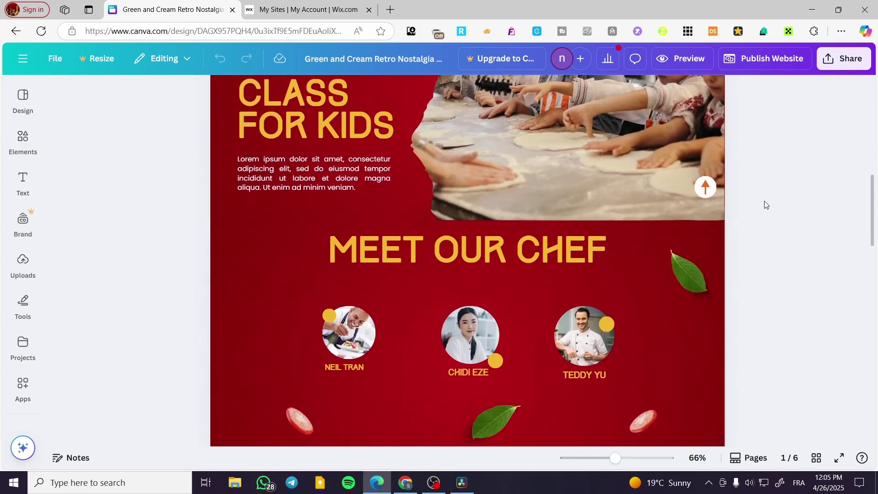
scroll(757, 188, down, 5)
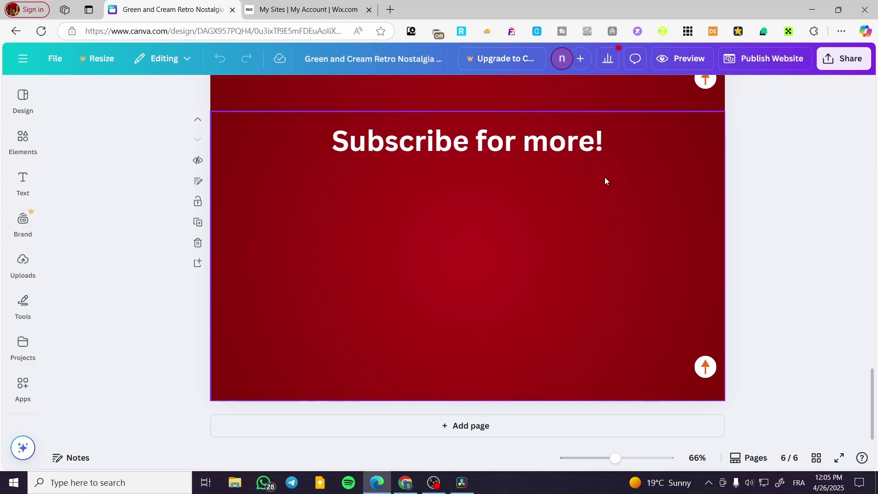
click(519, 144)
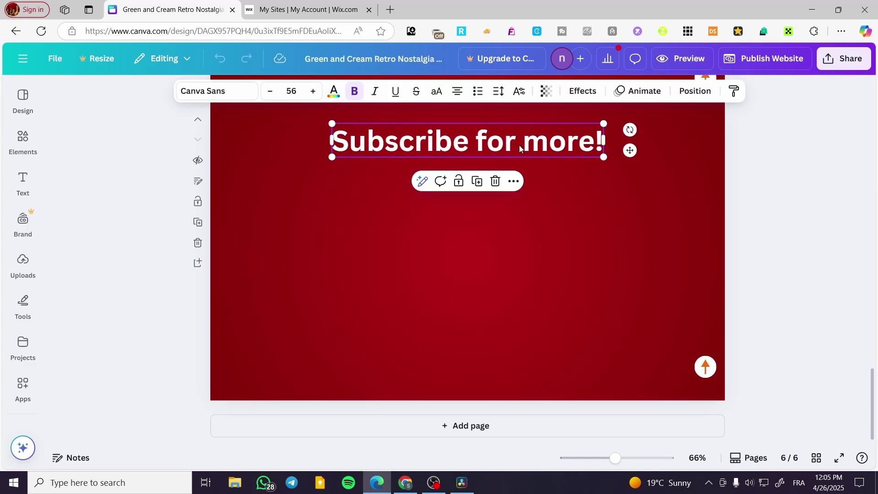
click(470, 192)
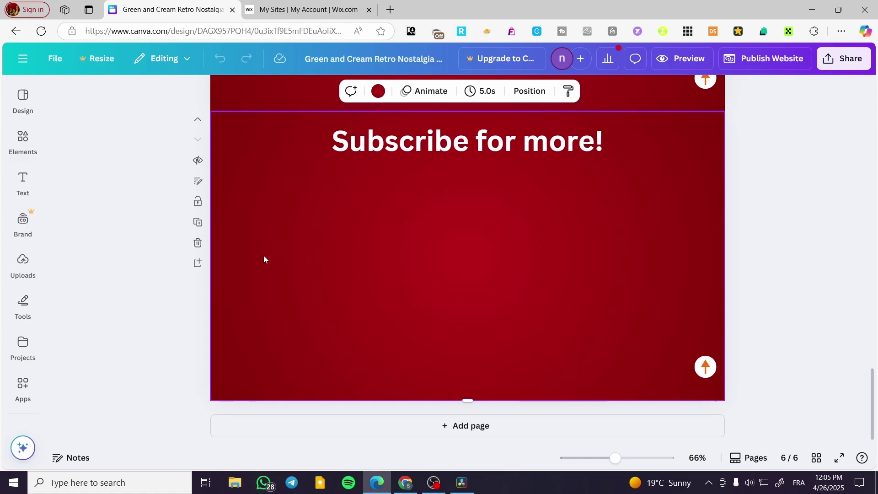
click(22, 182)
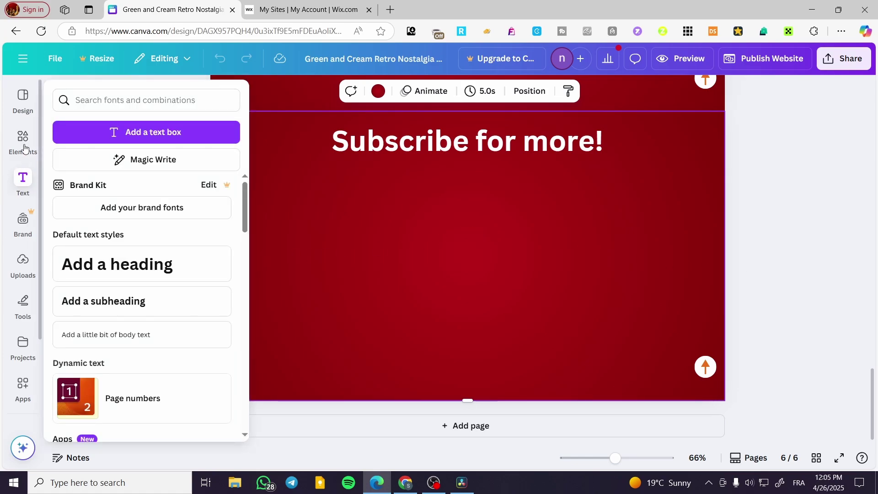
click(23, 145)
click(23, 181)
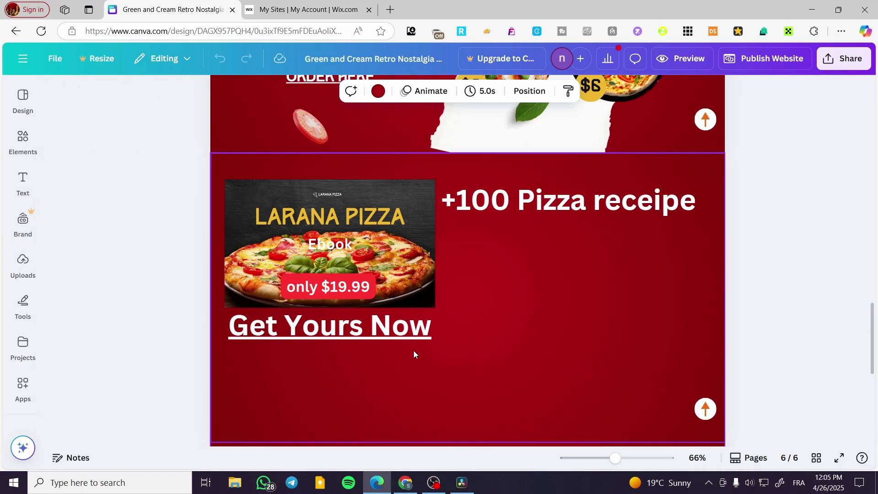
scroll(486, 342, up, 20)
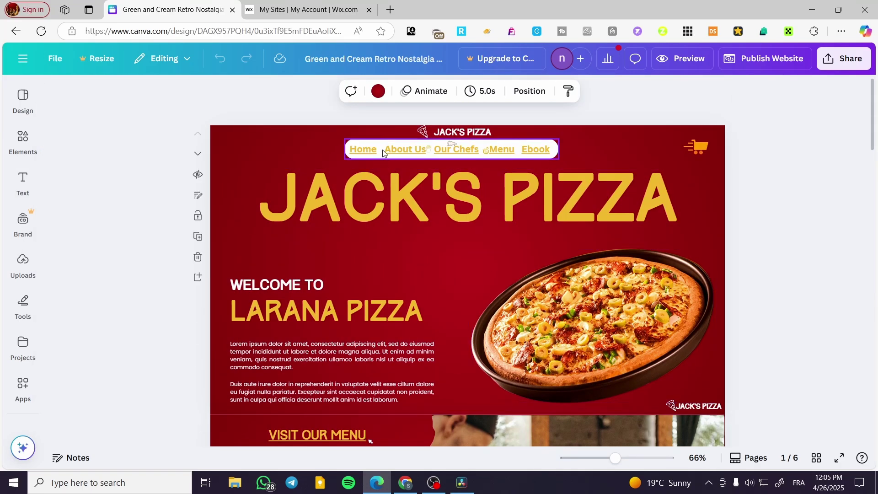
- Widen the nav bar's white box past the Ebook link and move to the Subscribe page
click(559, 149)
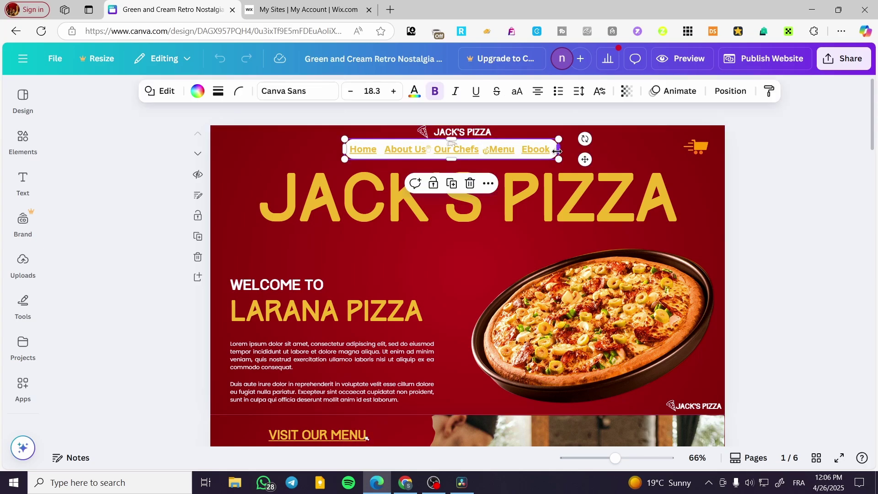
drag(558, 149, 588, 151)
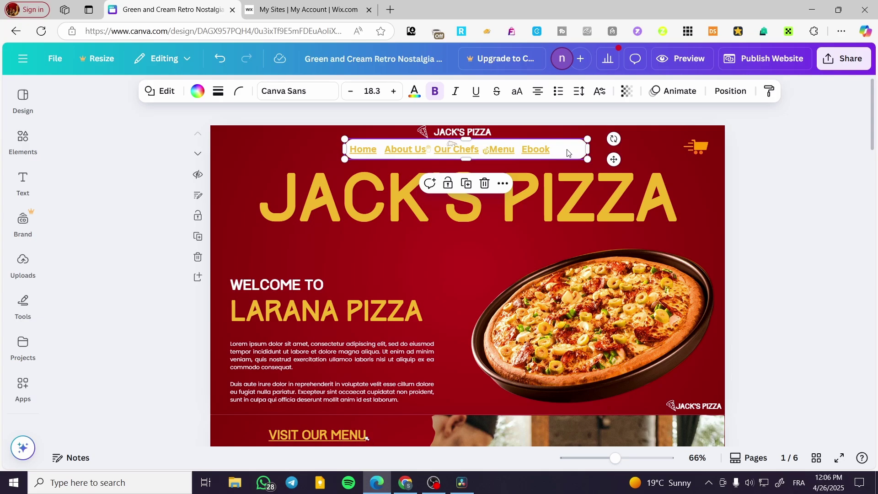
scroll(695, 229, down, 20)
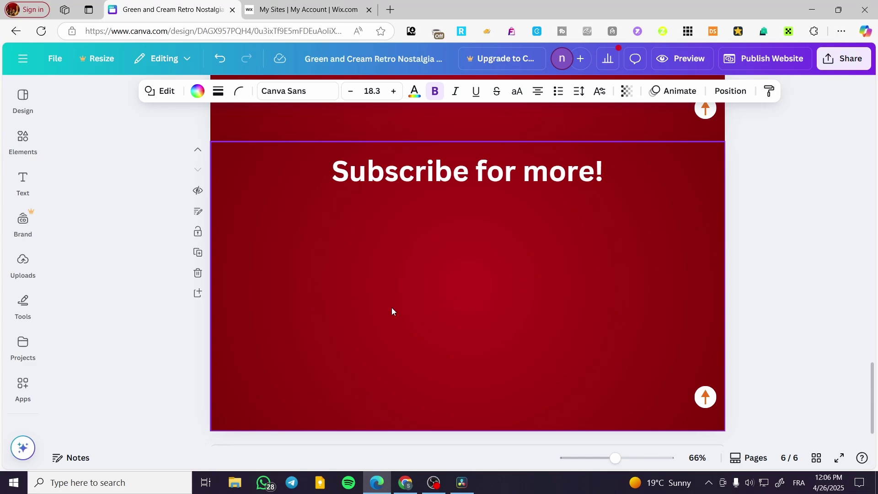
- Add an orange rounded square below 'Subscribe for more!', enlarged to about 1226 × 458
click(28, 270)
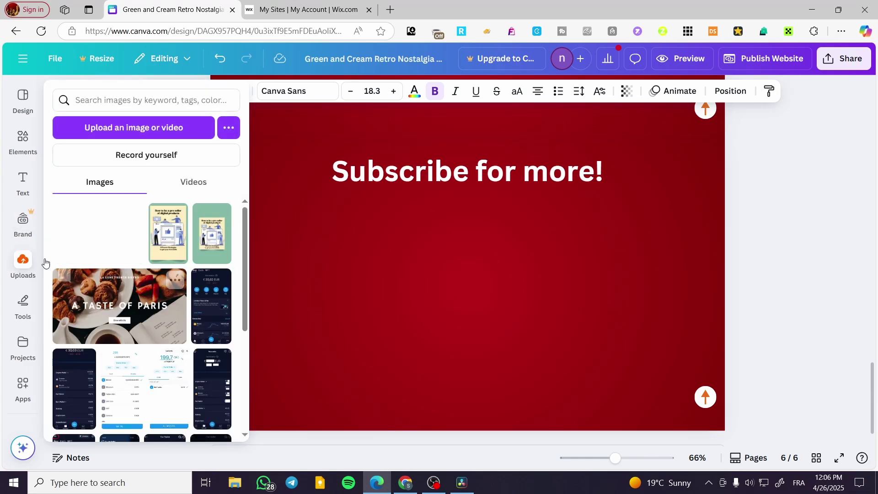
click(24, 178)
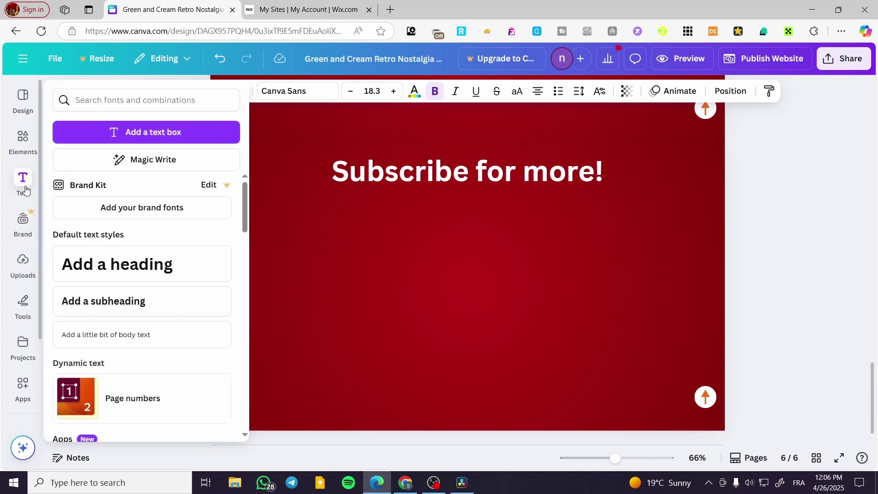
click(22, 222)
click(23, 140)
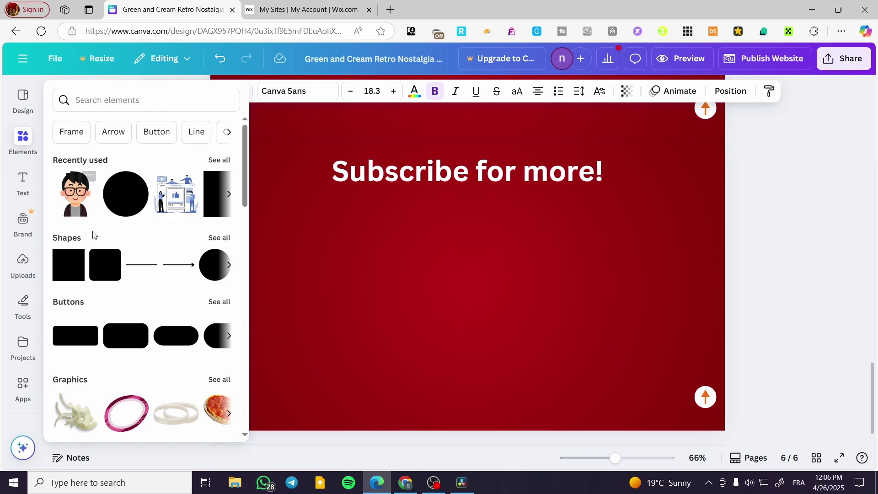
click(105, 265)
drag(473, 300, 702, 269)
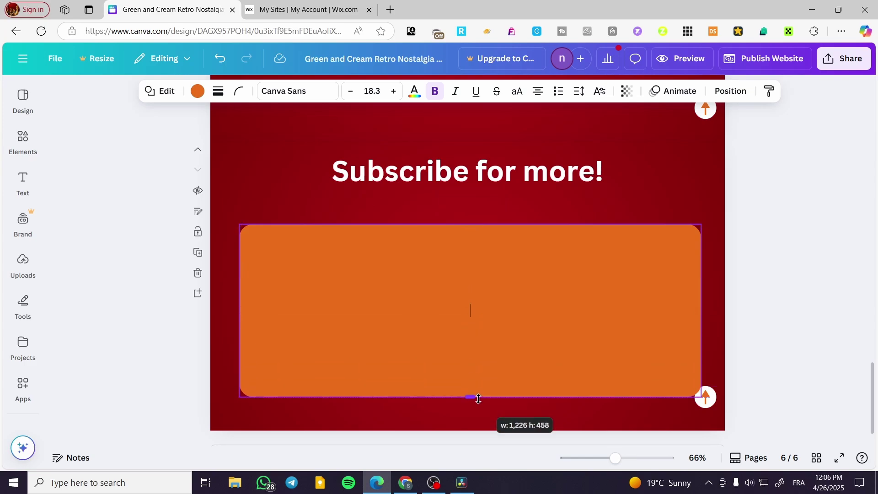